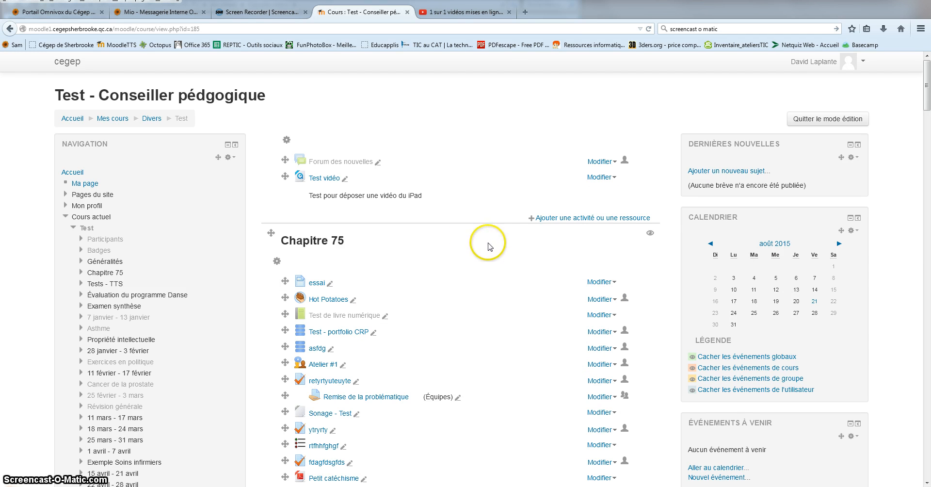
Open the settings of the Chapitre 75 section and expand its availability restrictions
scroll(533, 250, down, 2)
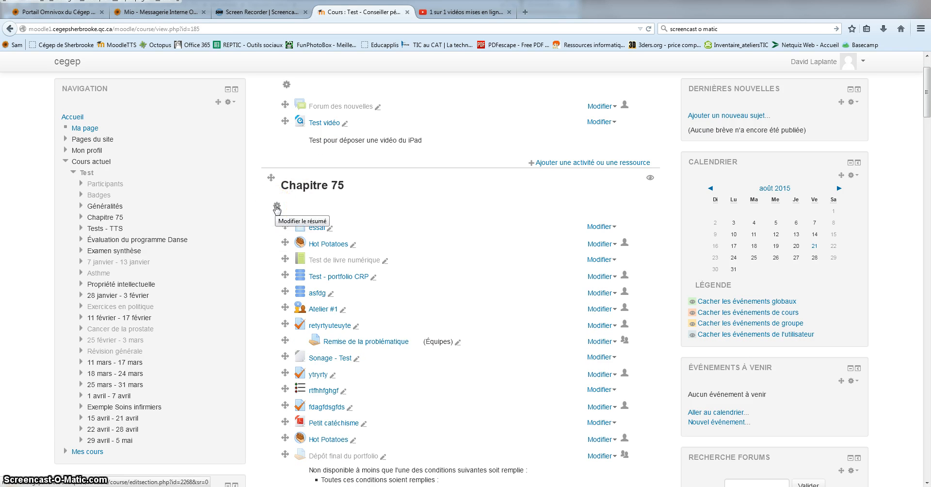
click(276, 208)
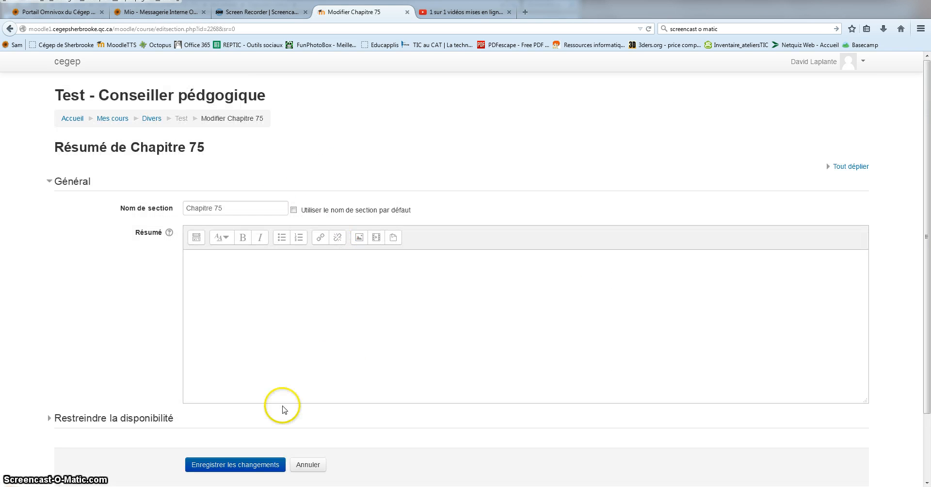
scroll(148, 255, down, 3)
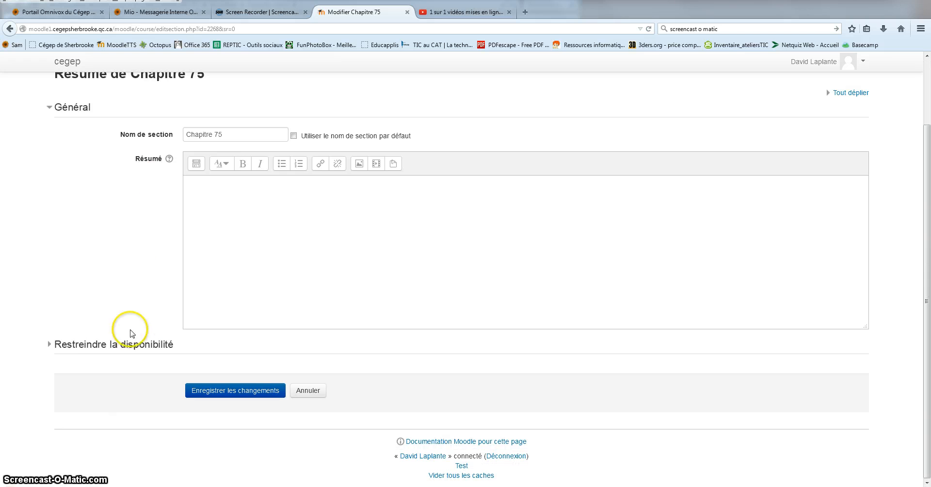
click(82, 345)
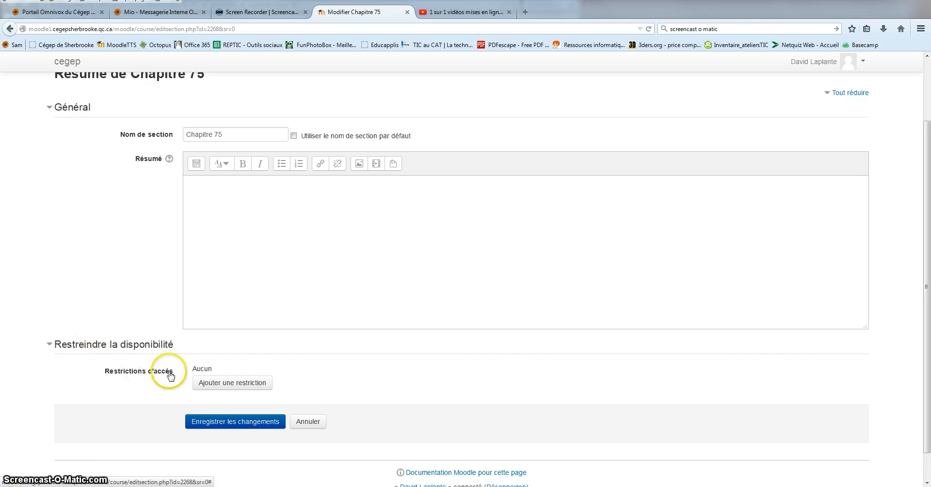
Add a restriction set to Chapitre 75 with a group condition requiring membership in Groupe 1
click(230, 386)
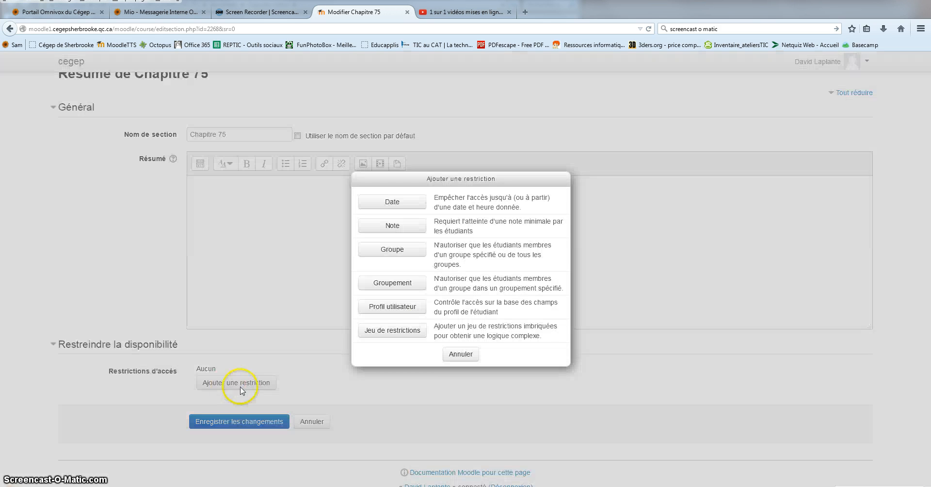
click(407, 330)
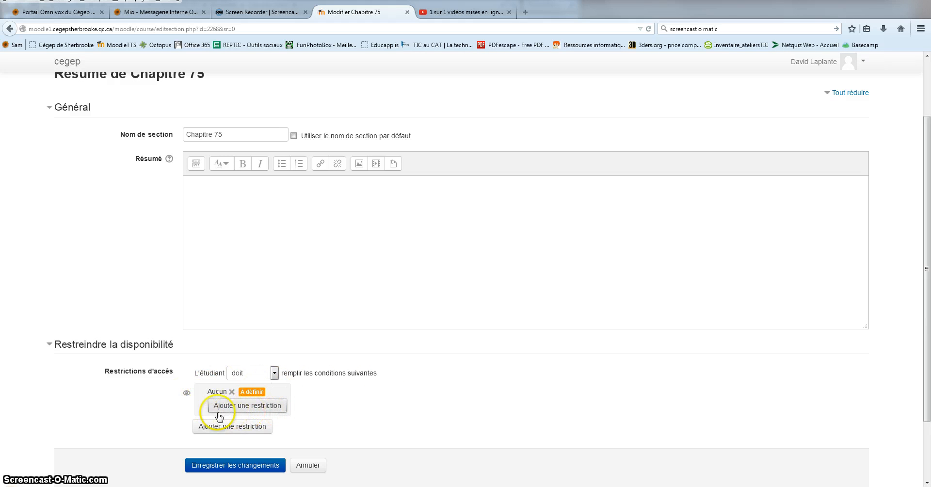
click(248, 409)
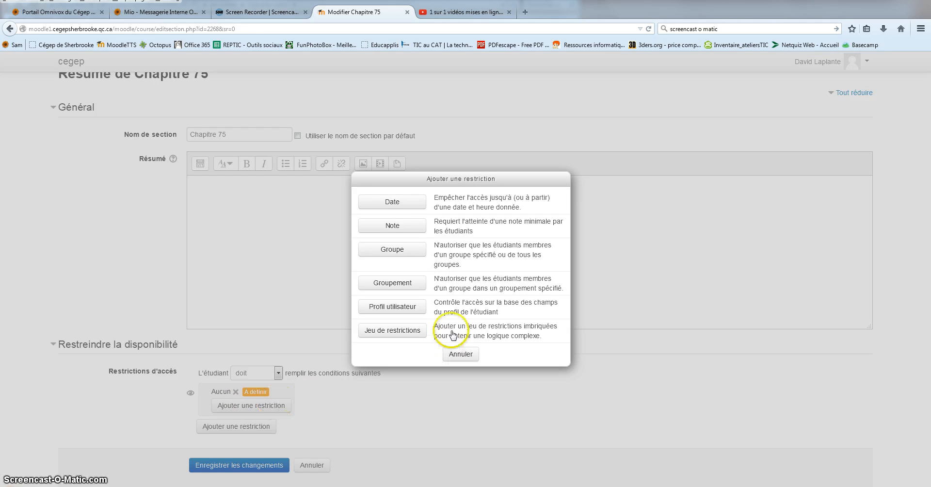
click(413, 252)
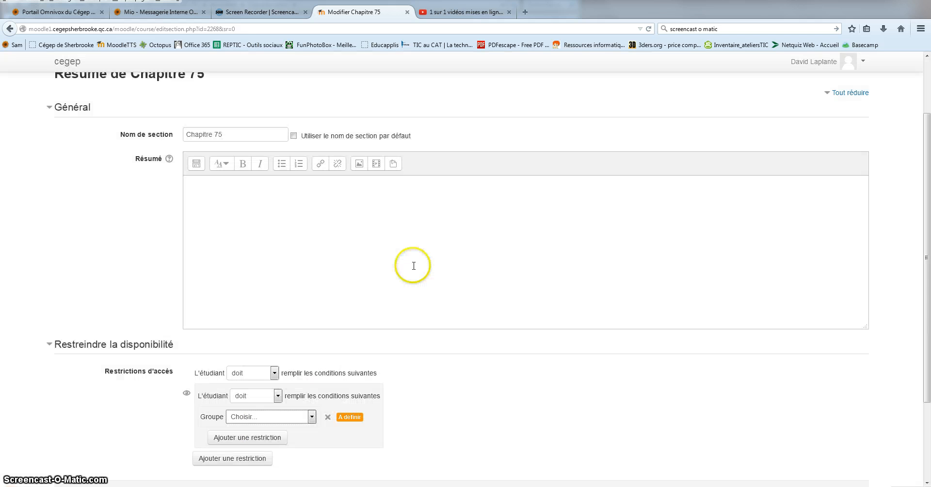
click(311, 417)
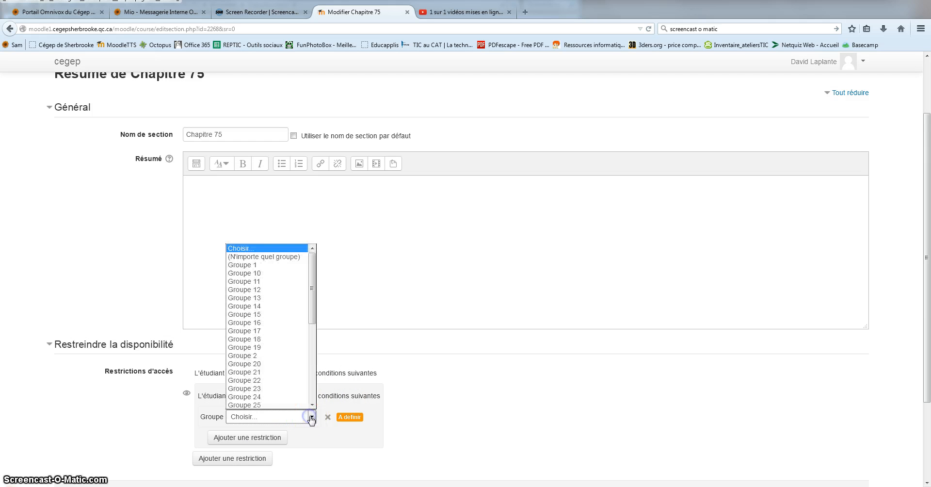
click(258, 264)
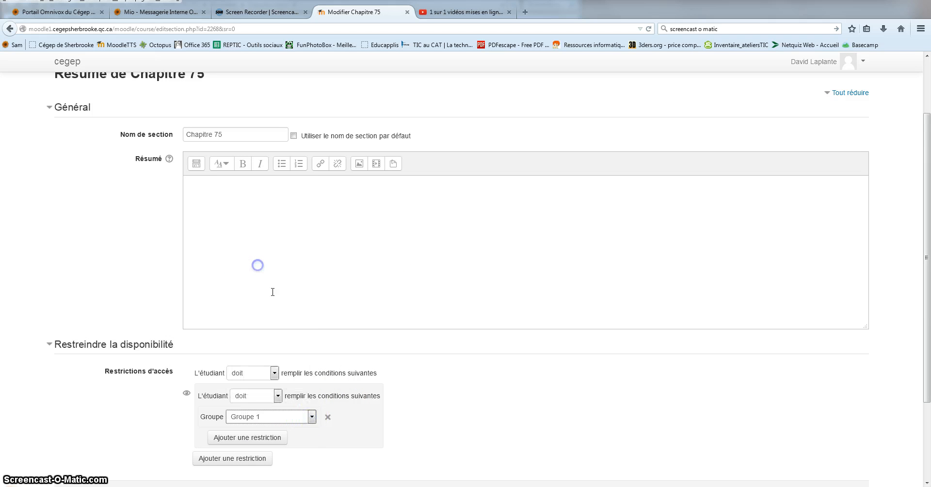
Add a date condition to the Groupe 1 restriction set, granting access "à partir du" 22 août 2015
click(270, 438)
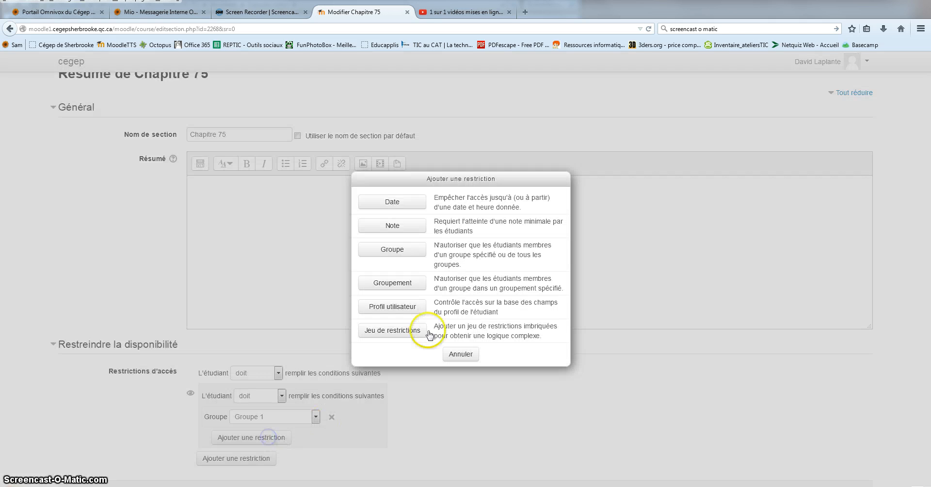
click(405, 203)
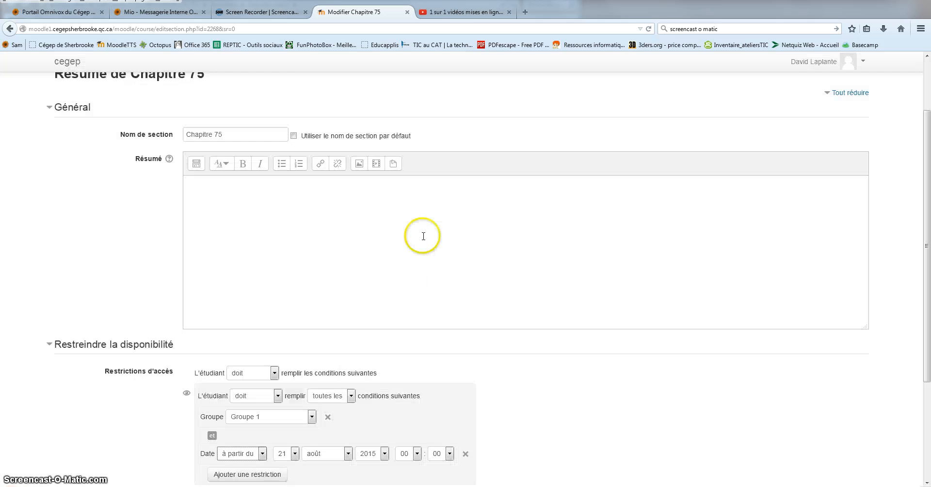
click(262, 454)
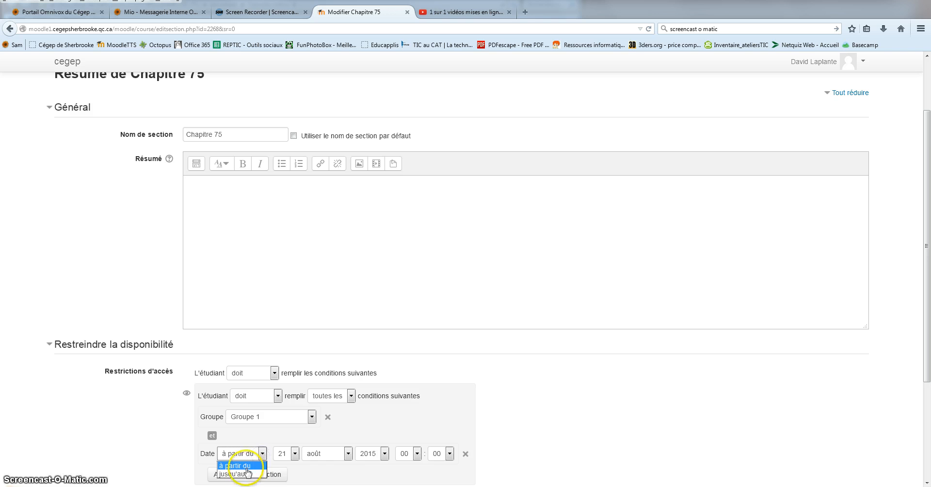
click(295, 454)
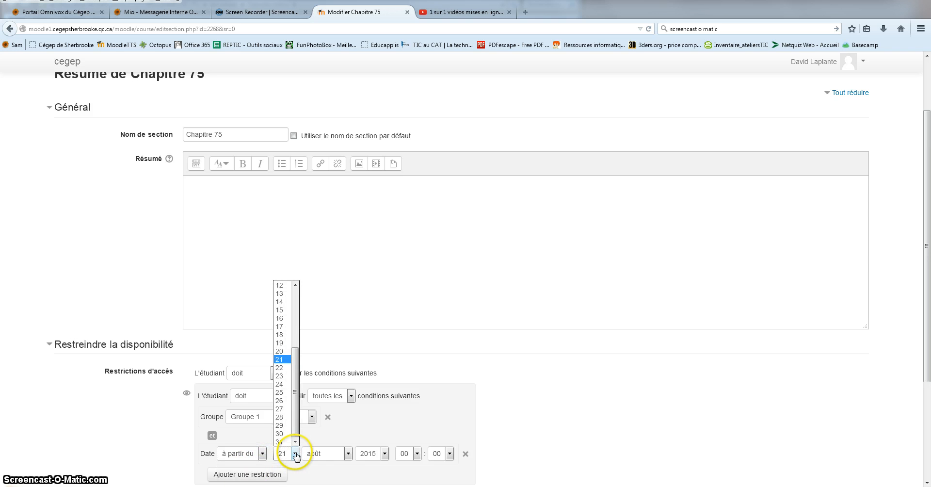
click(282, 368)
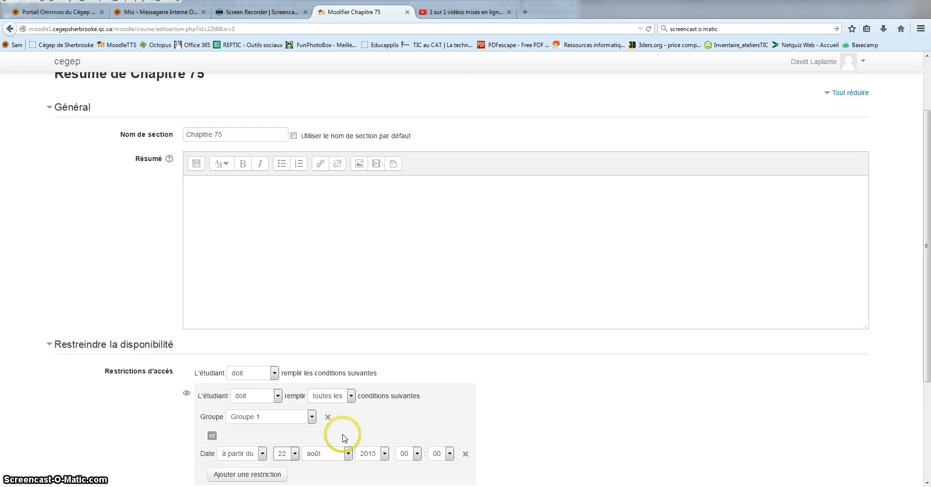
click(519, 417)
Add a second date condition to the Groupe 1 restriction set, leaving its direction at "à partir du"
scroll(315, 405, down, 4)
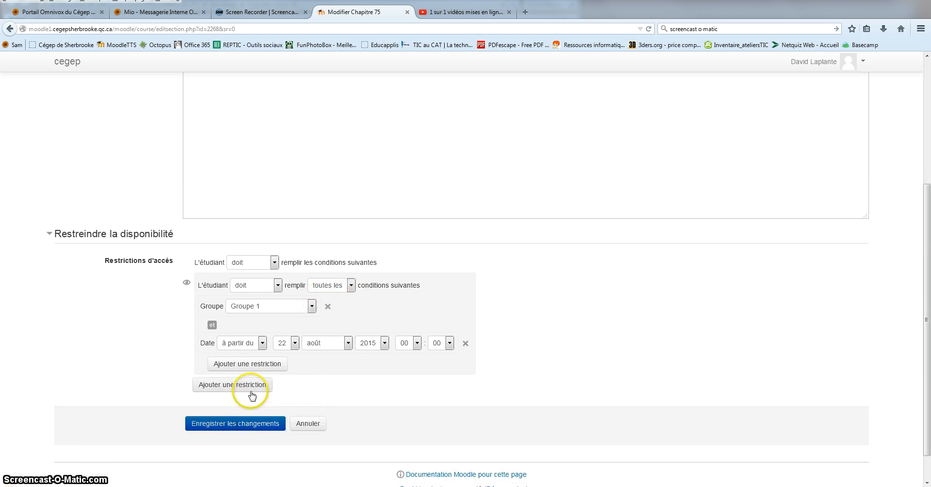
click(245, 363)
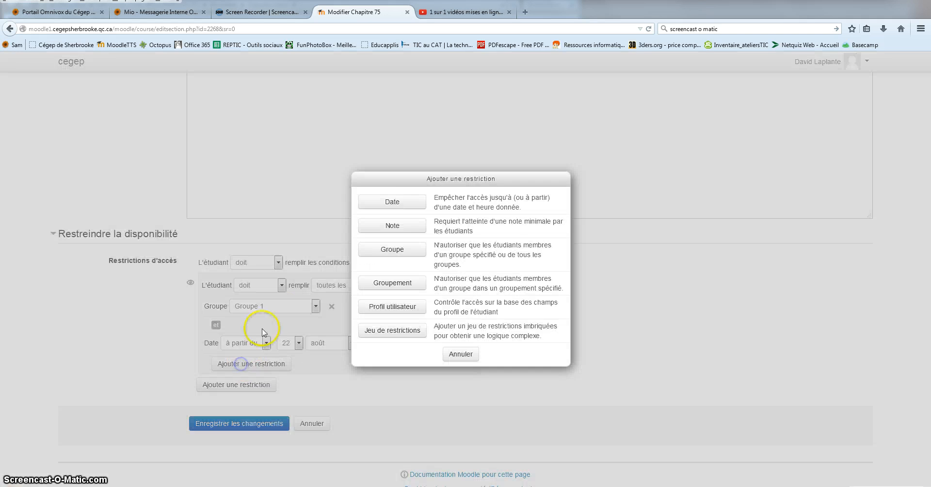
click(388, 201)
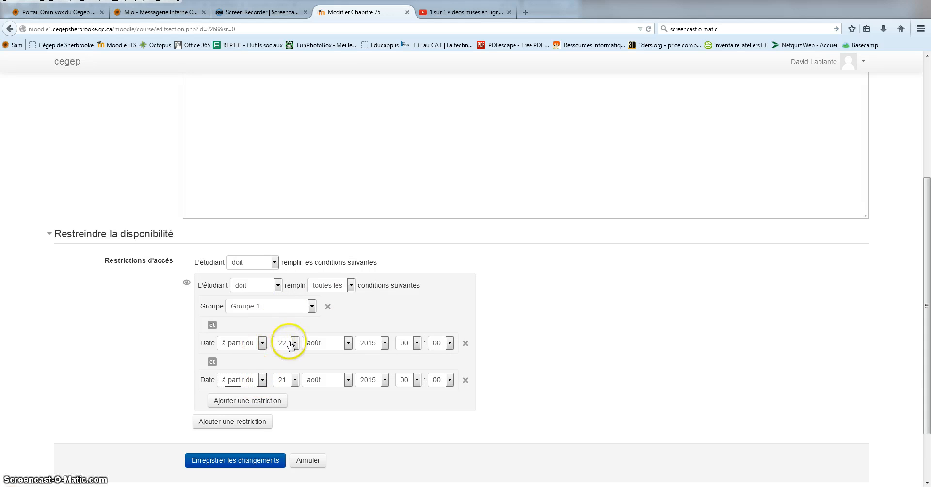
click(262, 380)
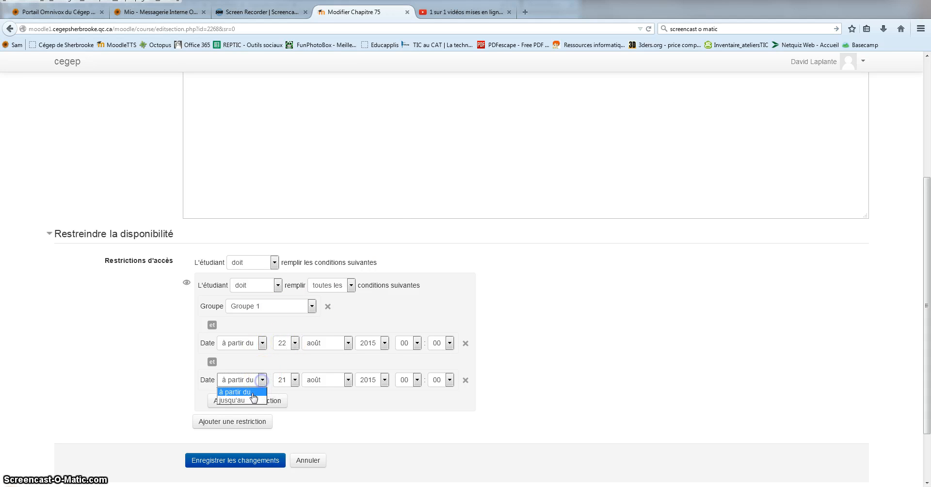
Set the time of the first date condition in the Groupe 1 set to 08:30
click(417, 345)
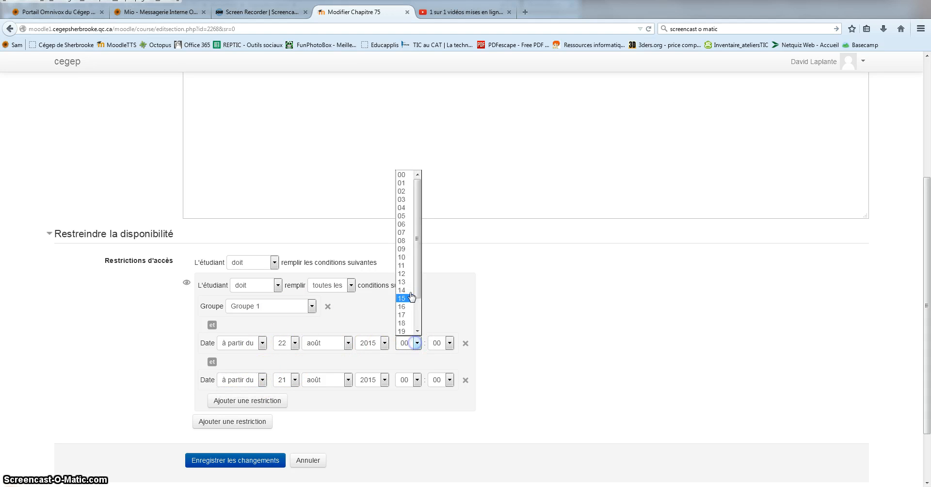
click(403, 240)
click(441, 342)
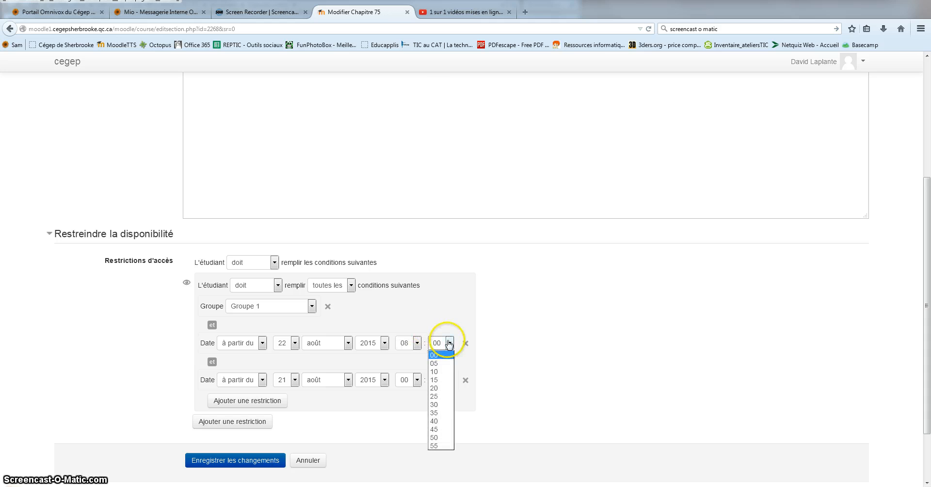
click(439, 404)
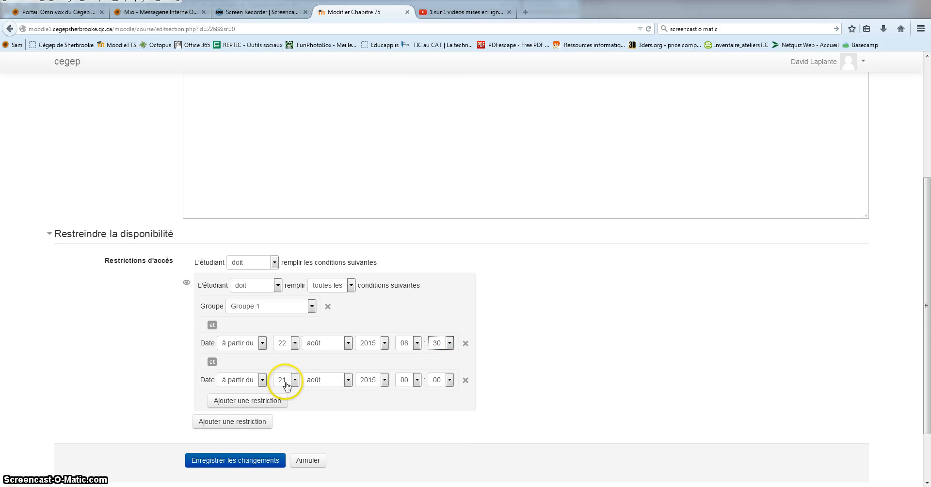
Set the second date condition in the Groupe 1 set to day 22 at 09:30
click(294, 380)
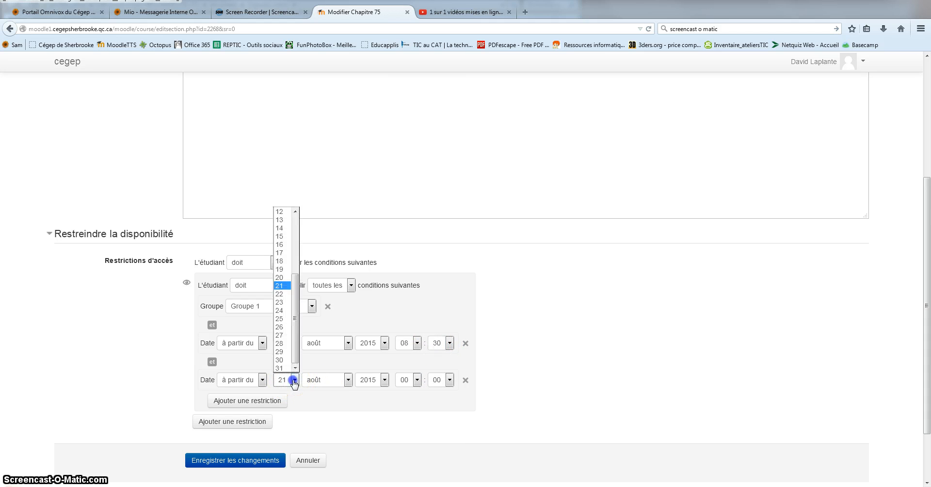
click(280, 293)
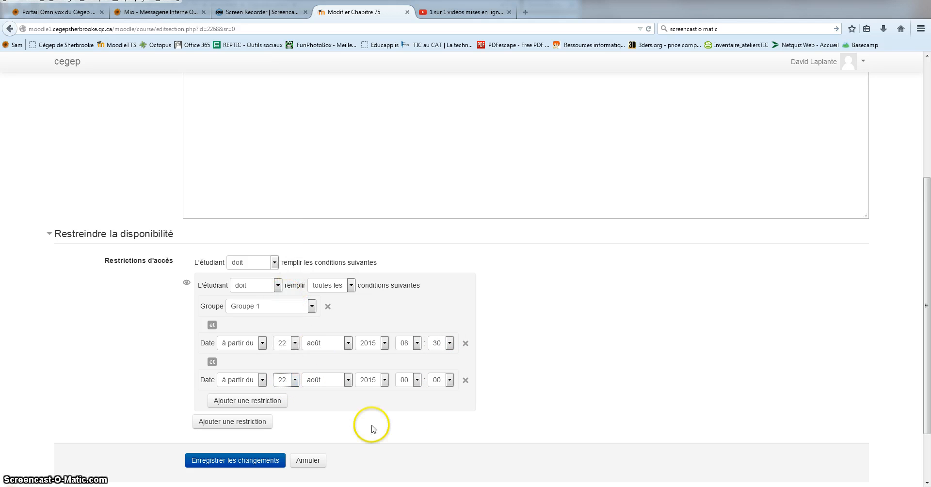
click(417, 381)
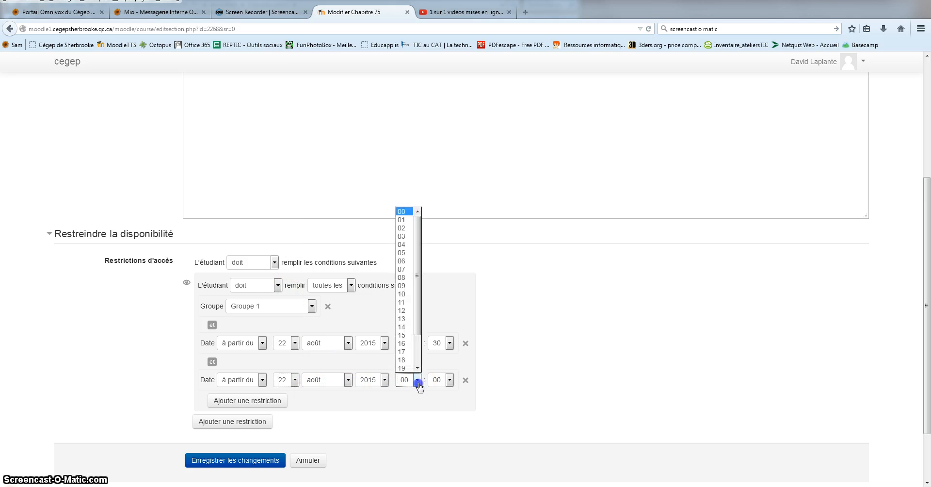
click(404, 285)
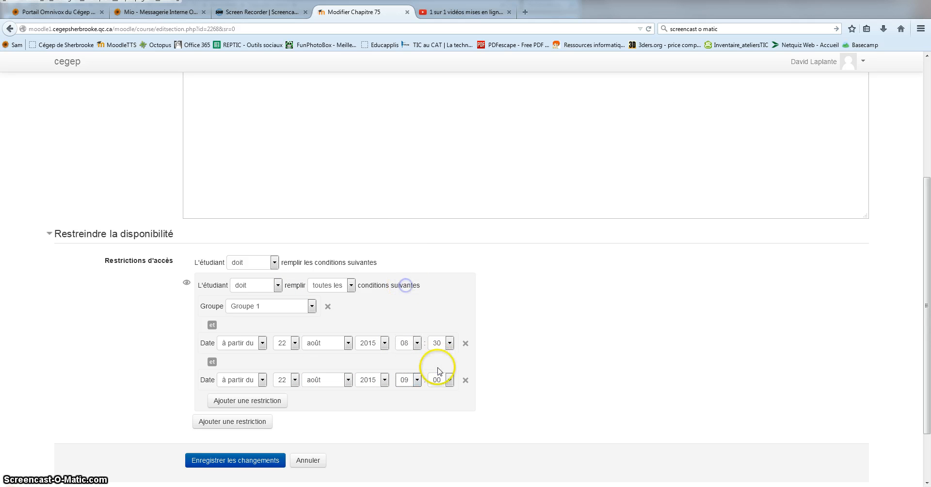
click(449, 381)
click(434, 441)
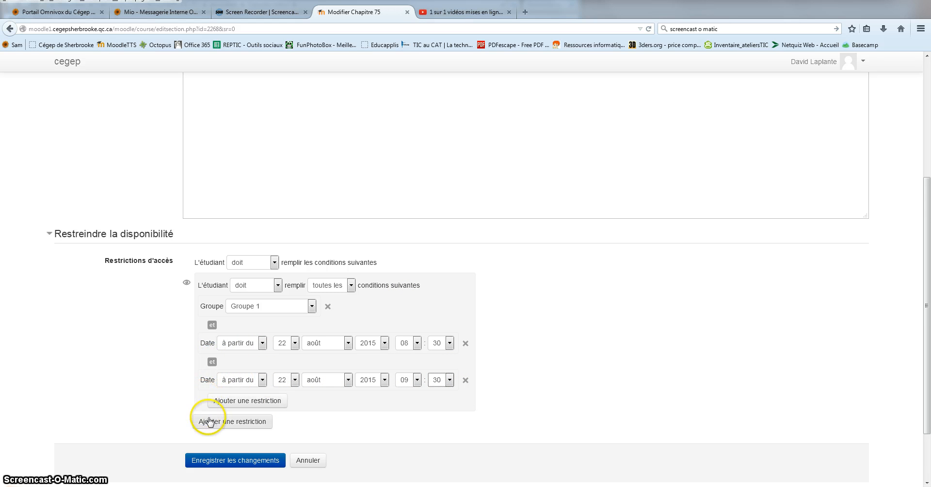
Add a second restriction set whose group condition states that the student "doit" belong to "Groupe un autre"
click(212, 425)
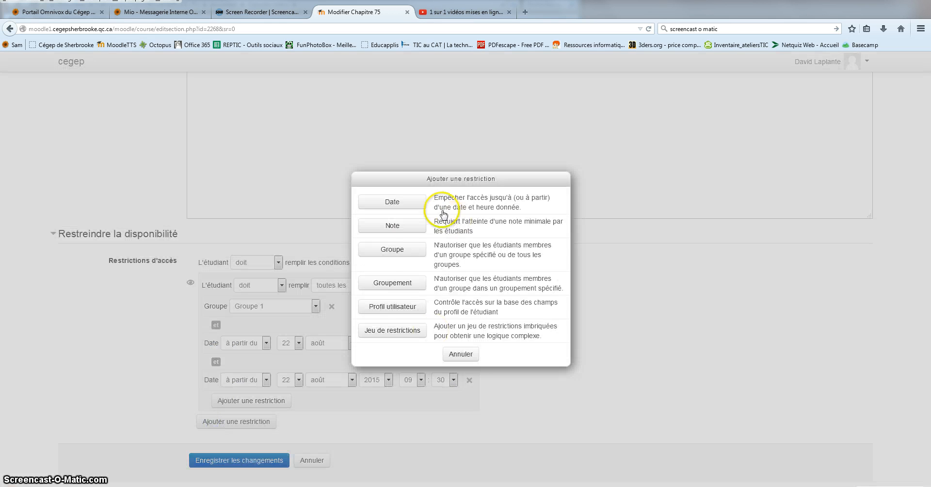
click(391, 330)
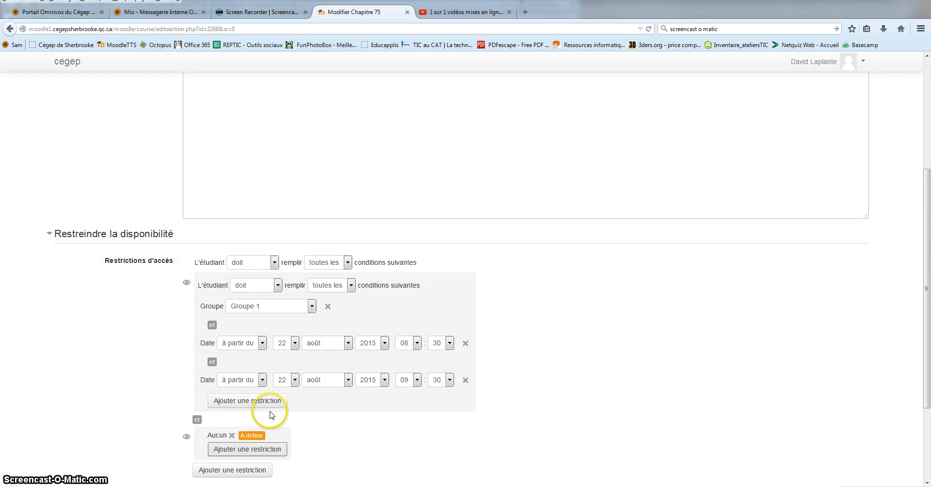
click(233, 454)
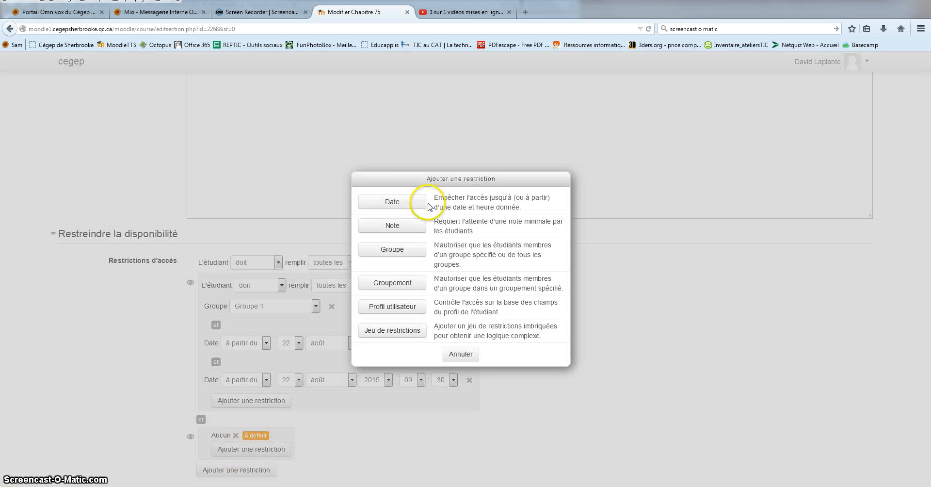
click(399, 251)
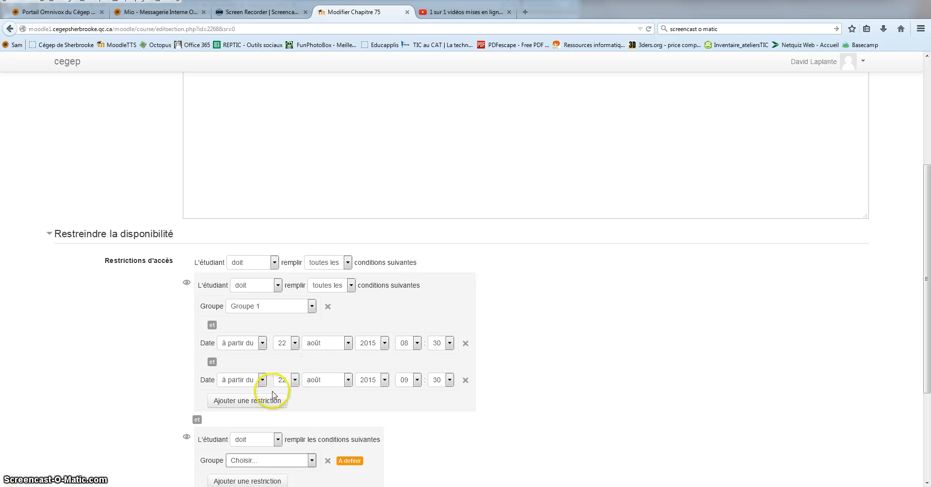
click(278, 440)
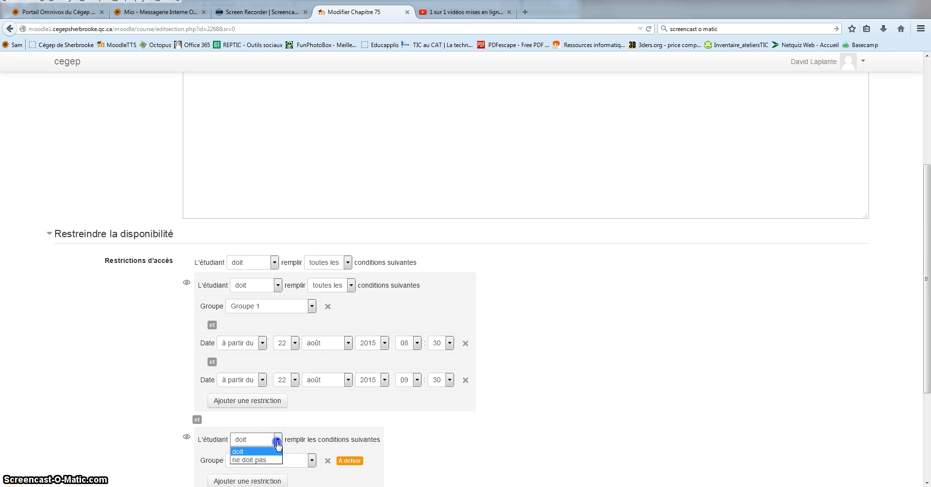
click(250, 451)
click(311, 460)
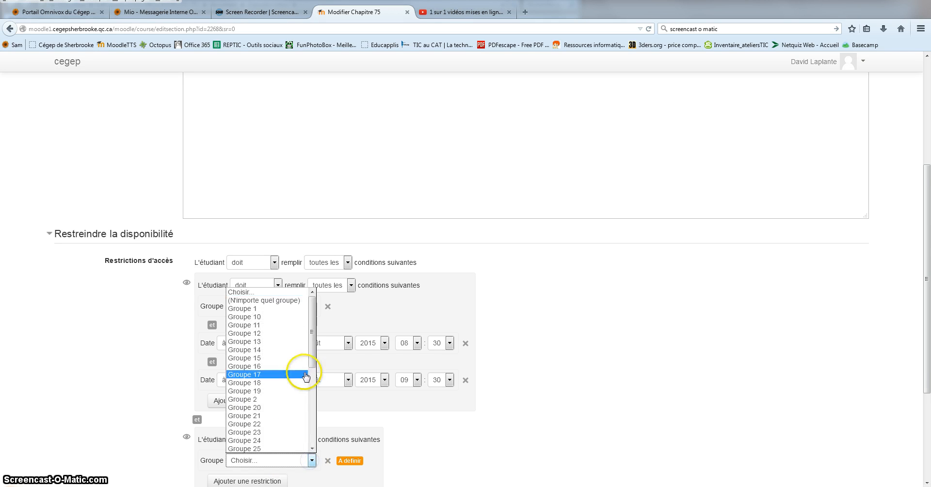
scroll(291, 383, down, 6)
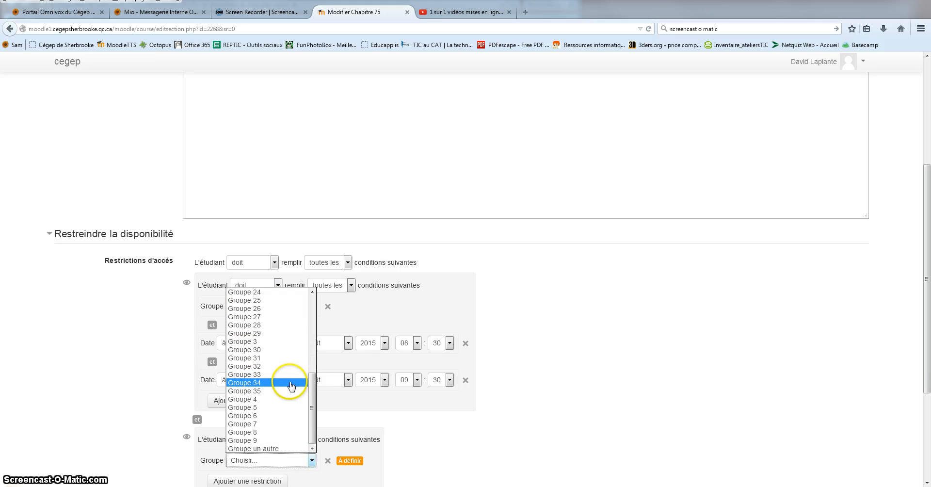
click(264, 448)
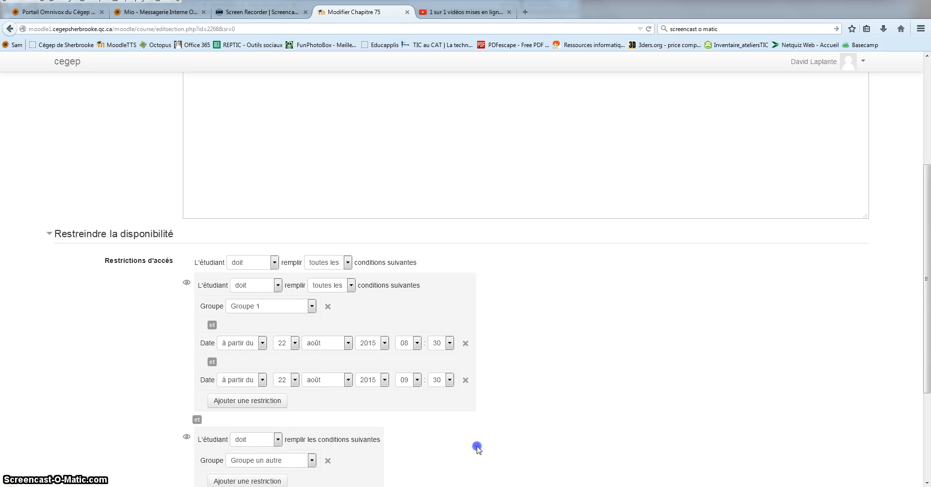
Add a date condition to the "Groupe un autre" restriction set and set its day to 25
scroll(484, 412, down, 3)
click(242, 332)
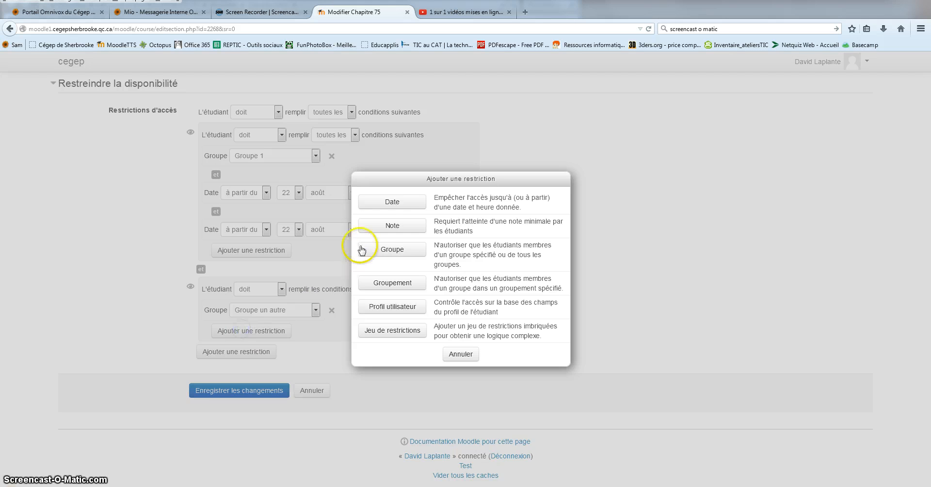
click(382, 201)
click(293, 347)
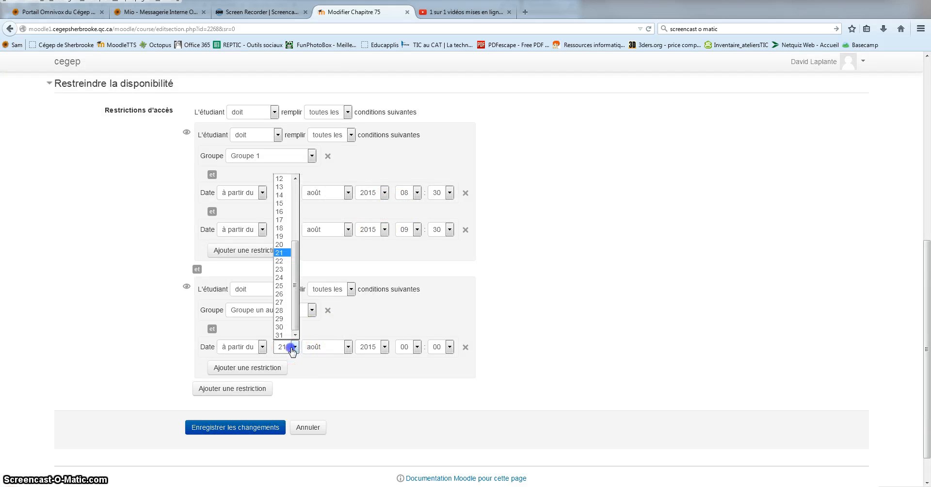
click(283, 286)
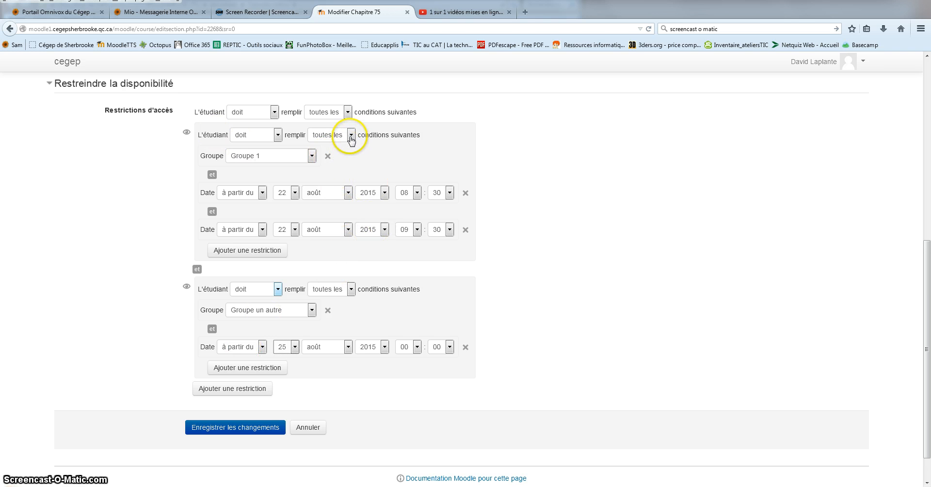
click(347, 112)
click(338, 133)
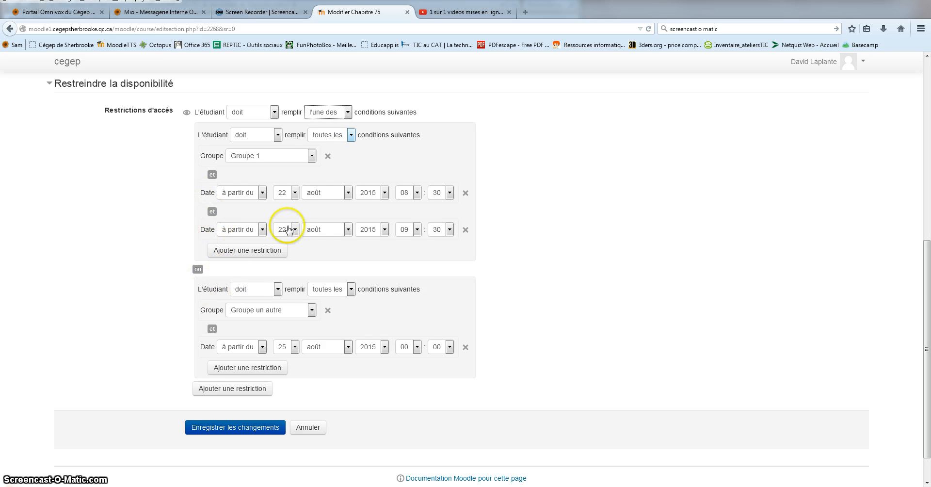
click(342, 113)
click(324, 123)
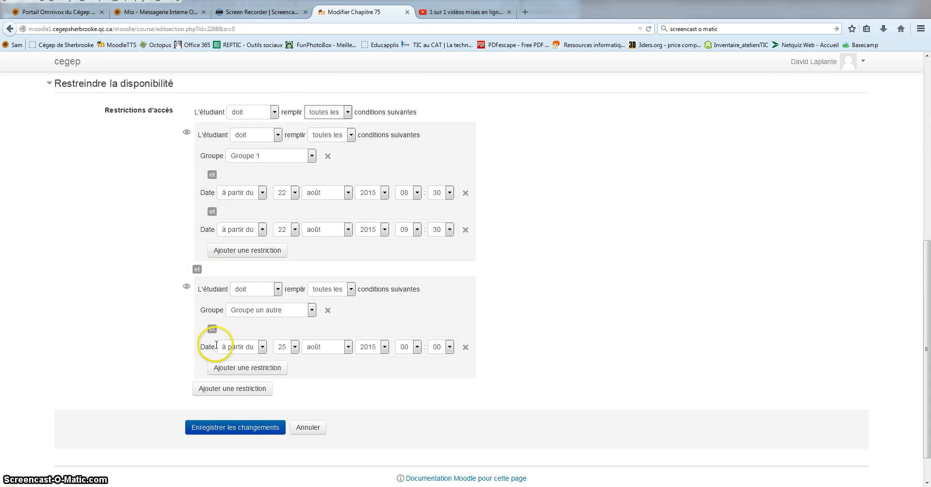
Set the overall access rule so the student must meet "l'une des" conditions across the restriction sets
click(347, 112)
click(330, 132)
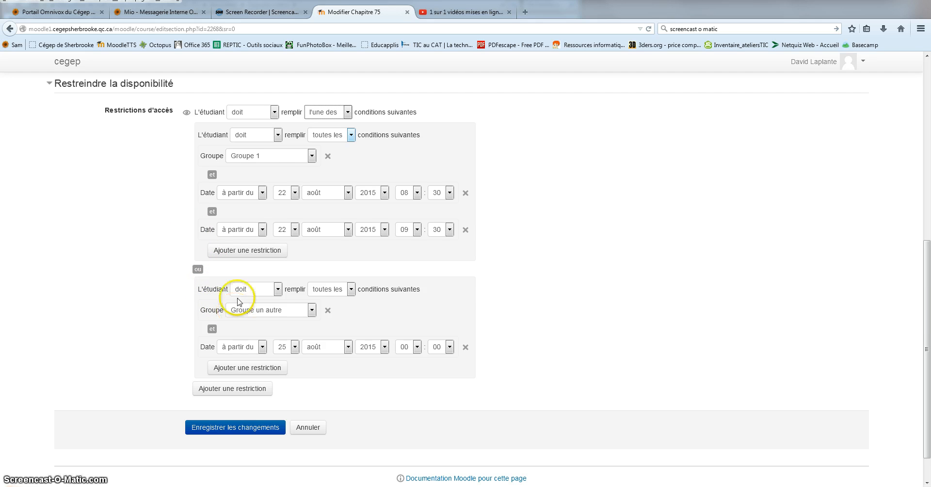
Add a third restriction set to the section's access restrictions, leaving it without any condition
click(252, 396)
click(403, 329)
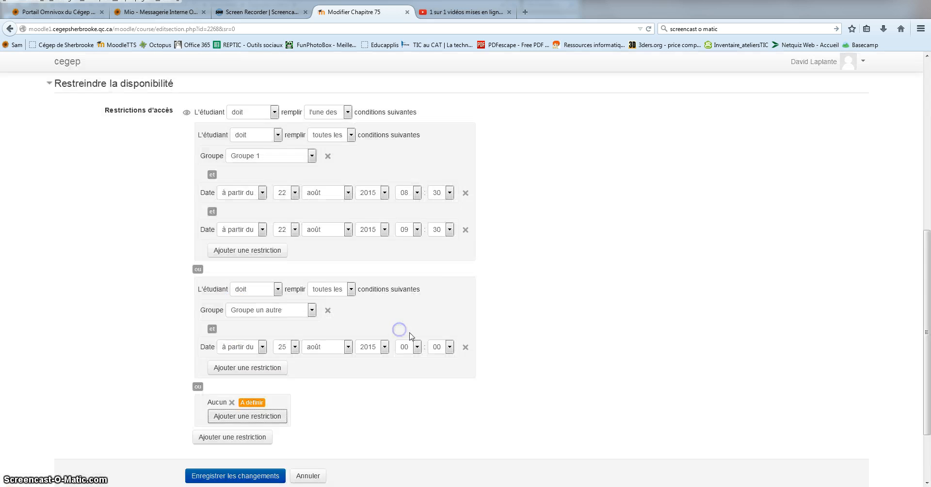
click(248, 416)
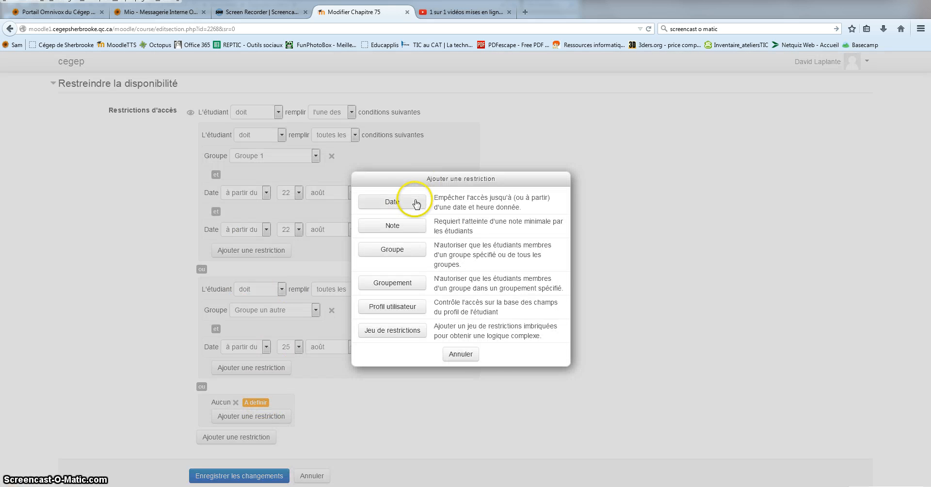
click(472, 354)
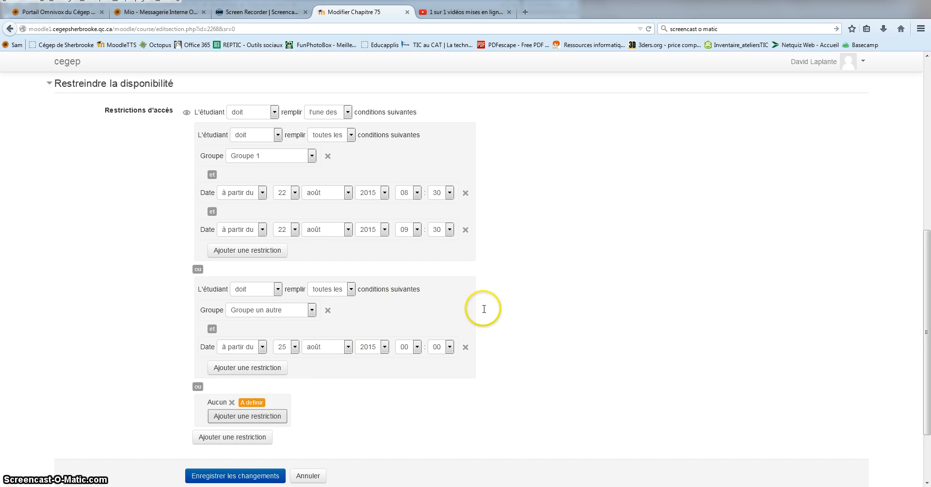
scroll(484, 308, up, 7)
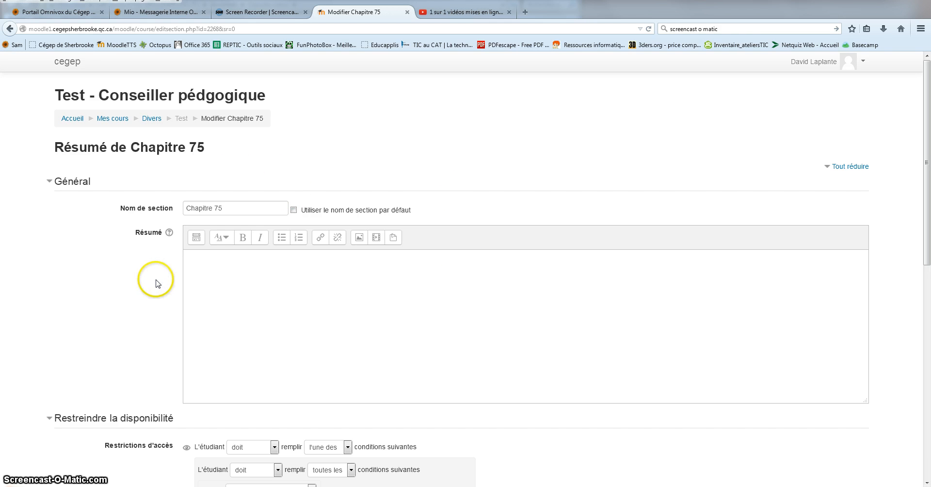
scroll(156, 291, down, 4)
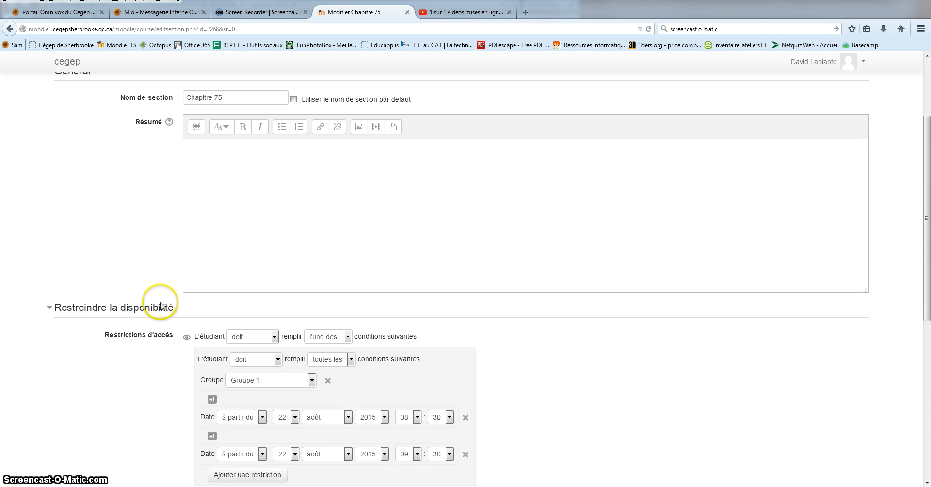
scroll(170, 339, down, 8)
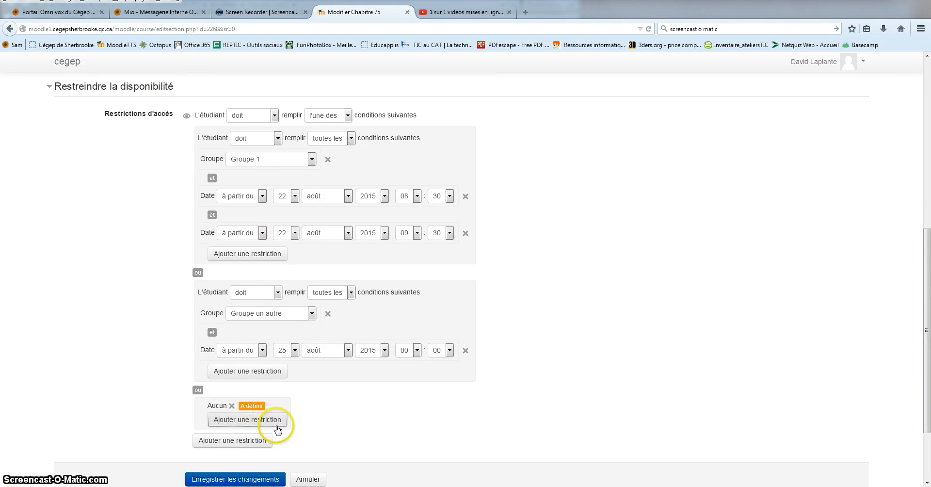
click(275, 422)
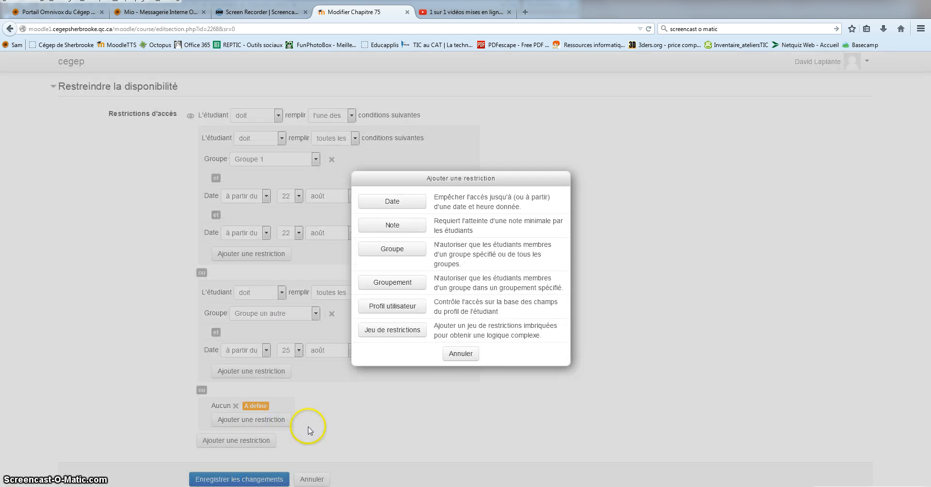
click(461, 355)
click(266, 442)
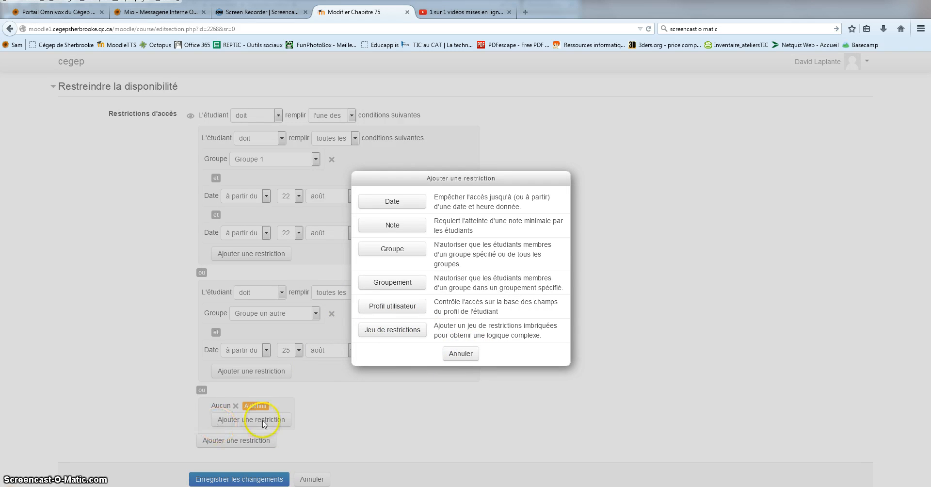
click(469, 356)
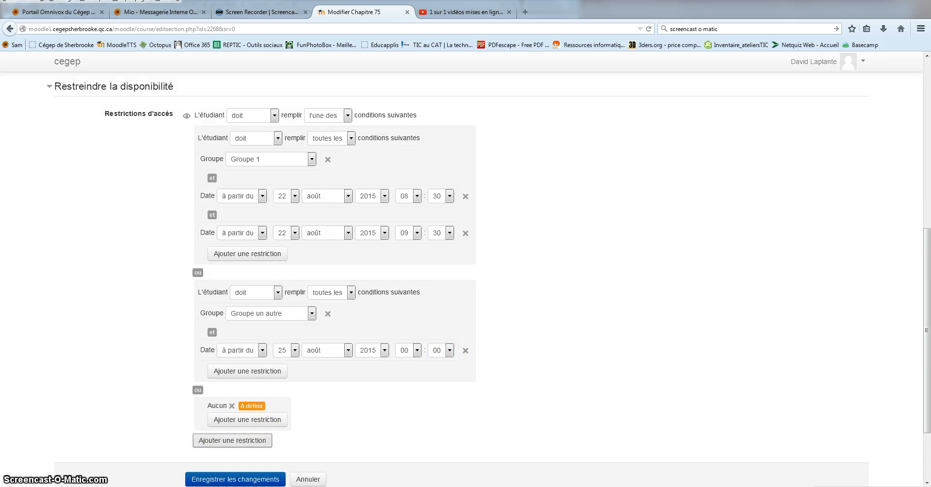